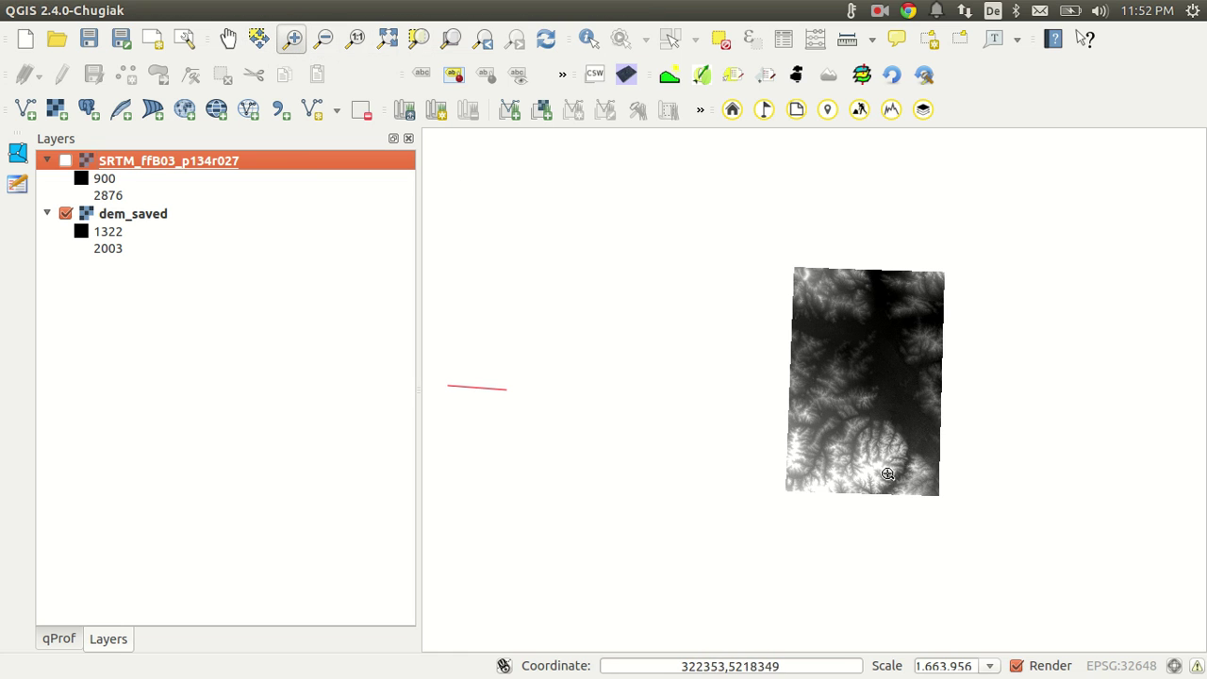
Zoom to about 1:313,281 on the DEM's hilly southern half, then pan around to explore it.
left_click_drag(939, 495, 940, 492)
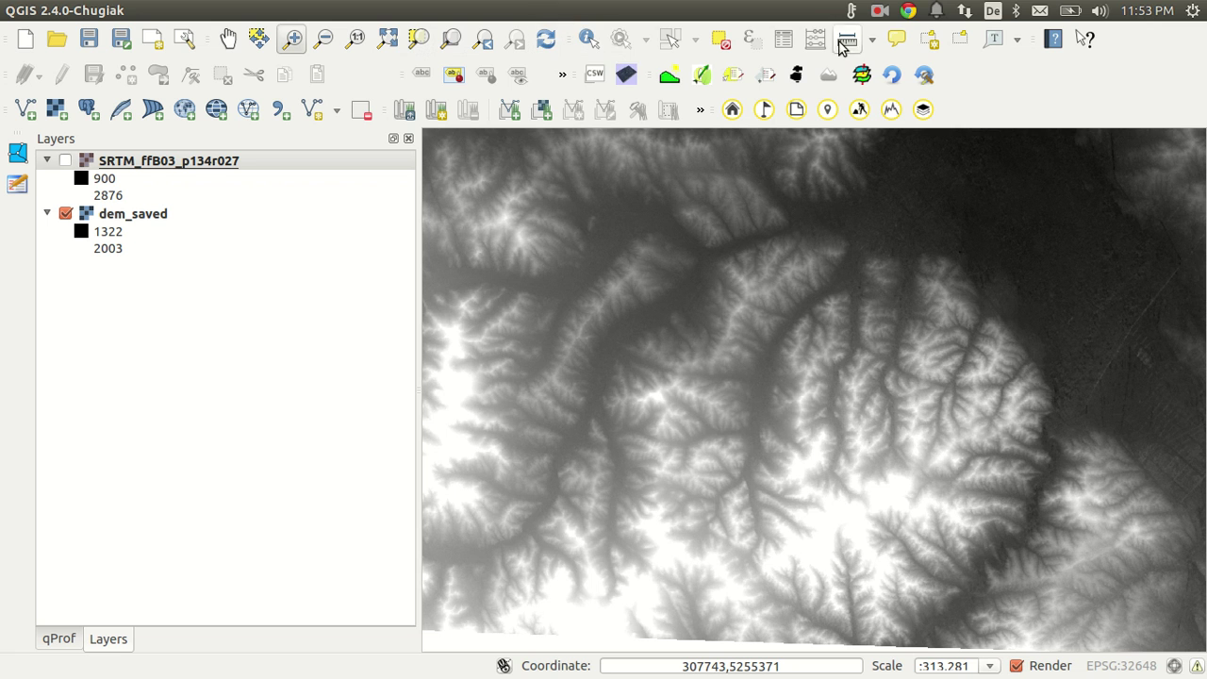
left_click(227, 42)
left_click_drag(911, 410, 802, 522)
left_click_drag(846, 361, 824, 500)
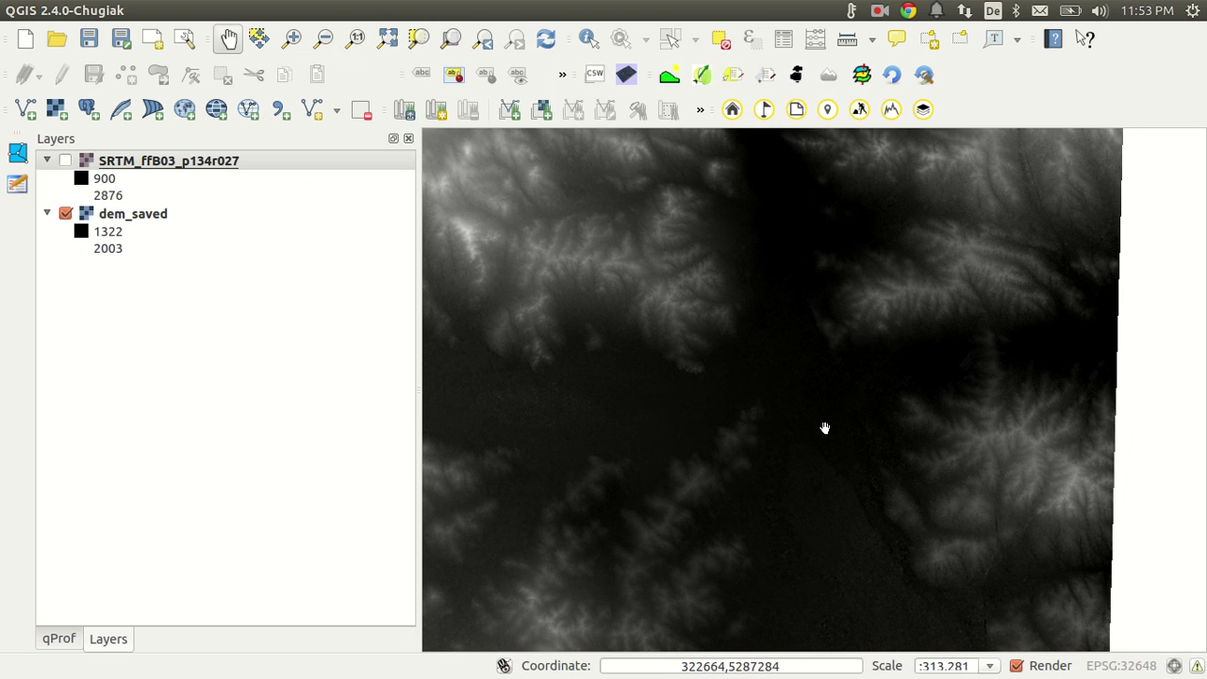
left_click_drag(824, 426, 769, 341)
left_click_drag(825, 468, 744, 450)
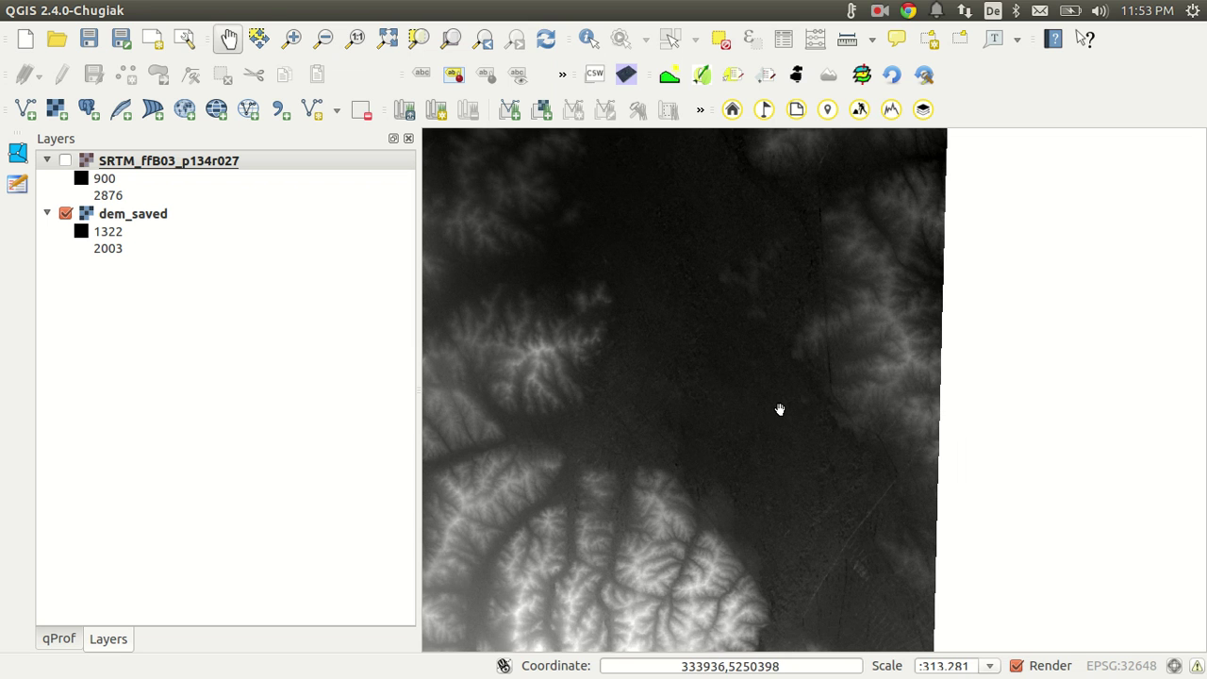
left_click_drag(800, 447, 768, 388)
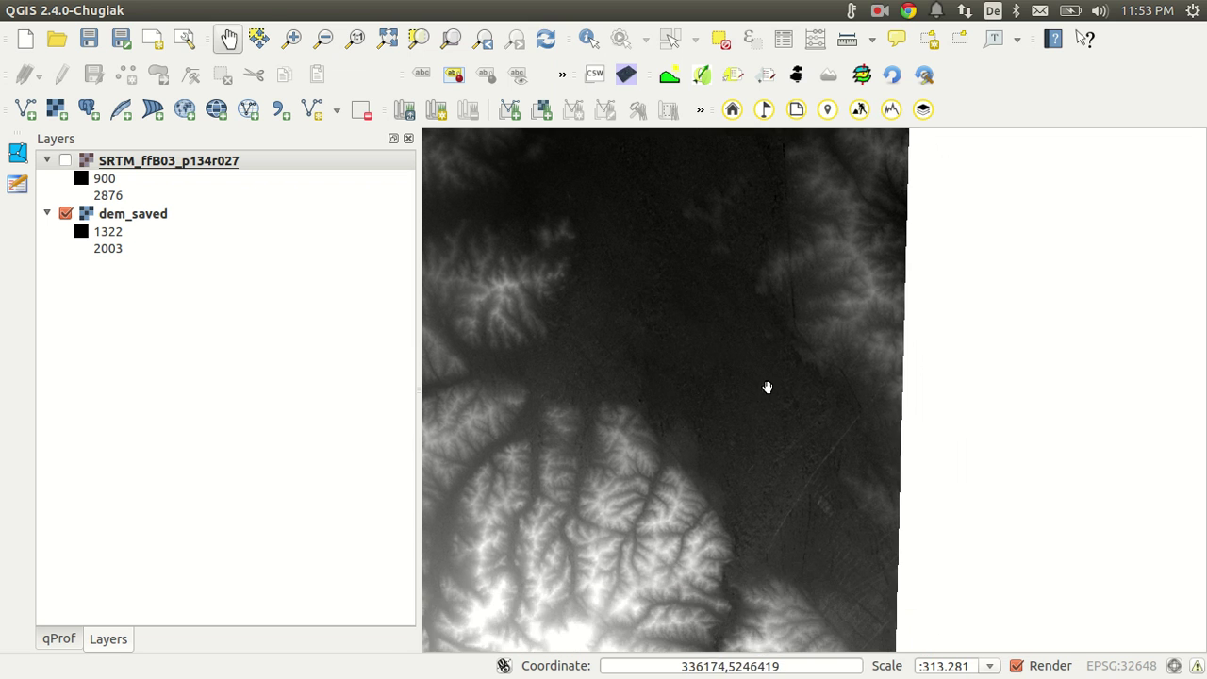
left_click(66, 161)
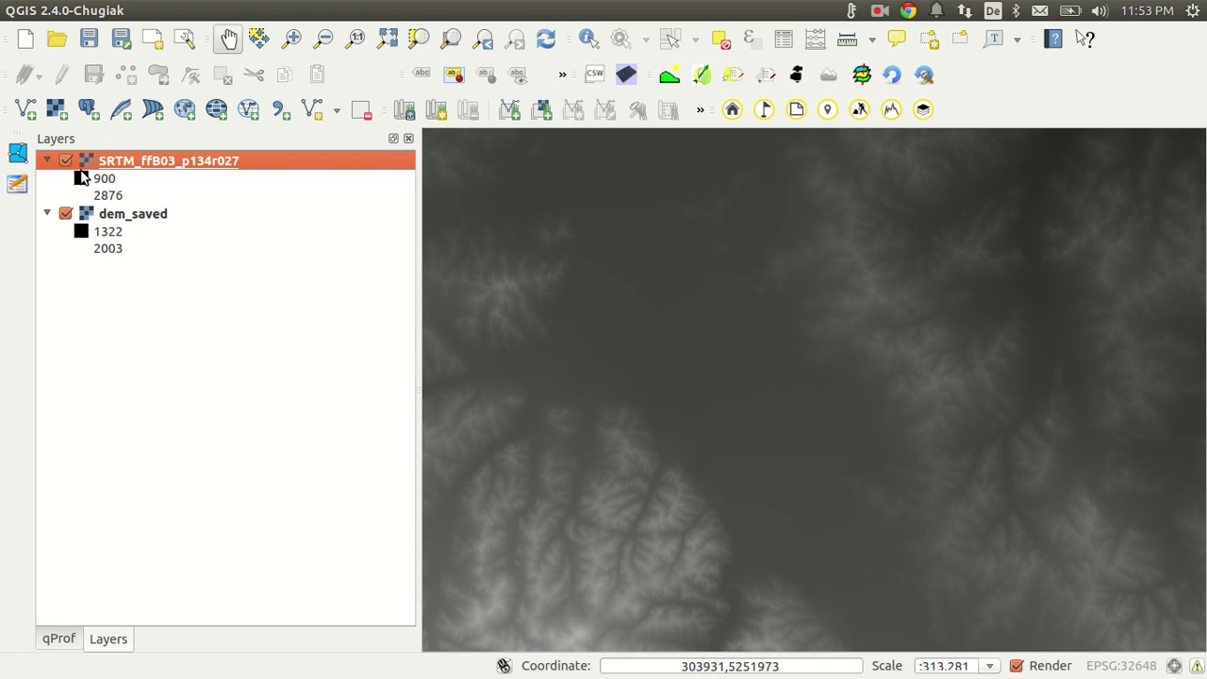
left_click(65, 161)
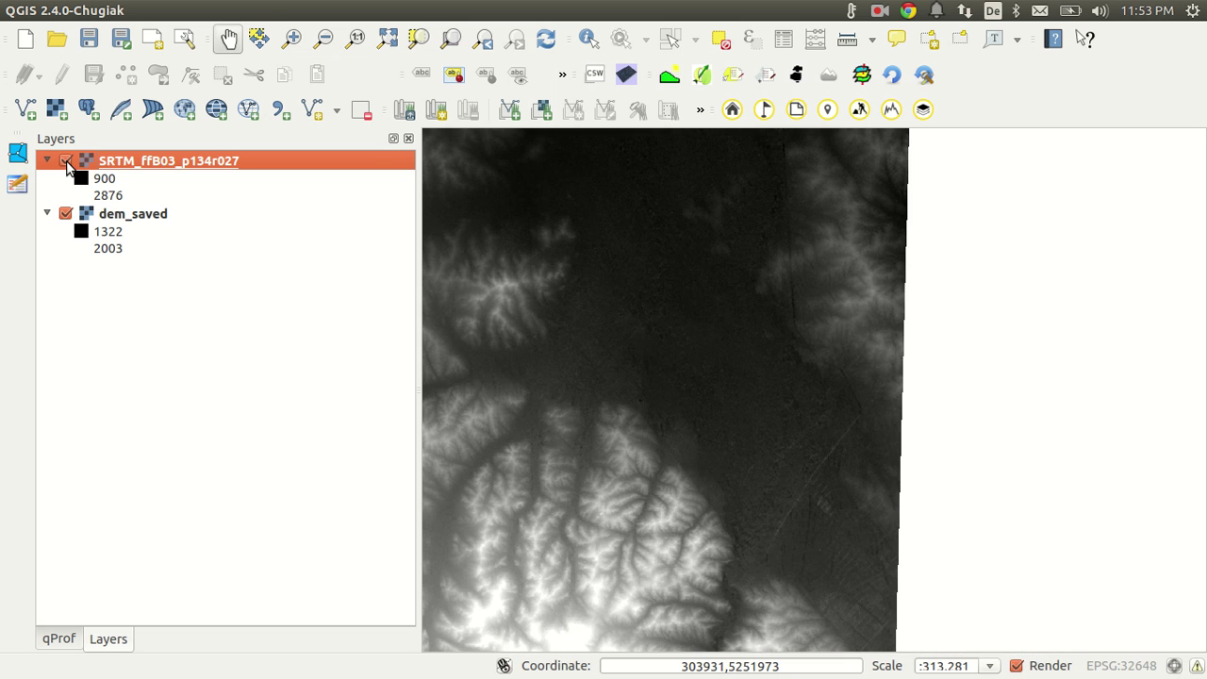
left_click(65, 162)
left_click(65, 162)
left_click(66, 161)
left_click(65, 161)
In the qProf panel's source DEM selection, tick both SRTM_ffB03_p134r027 and dem_saved.
left_click(73, 639)
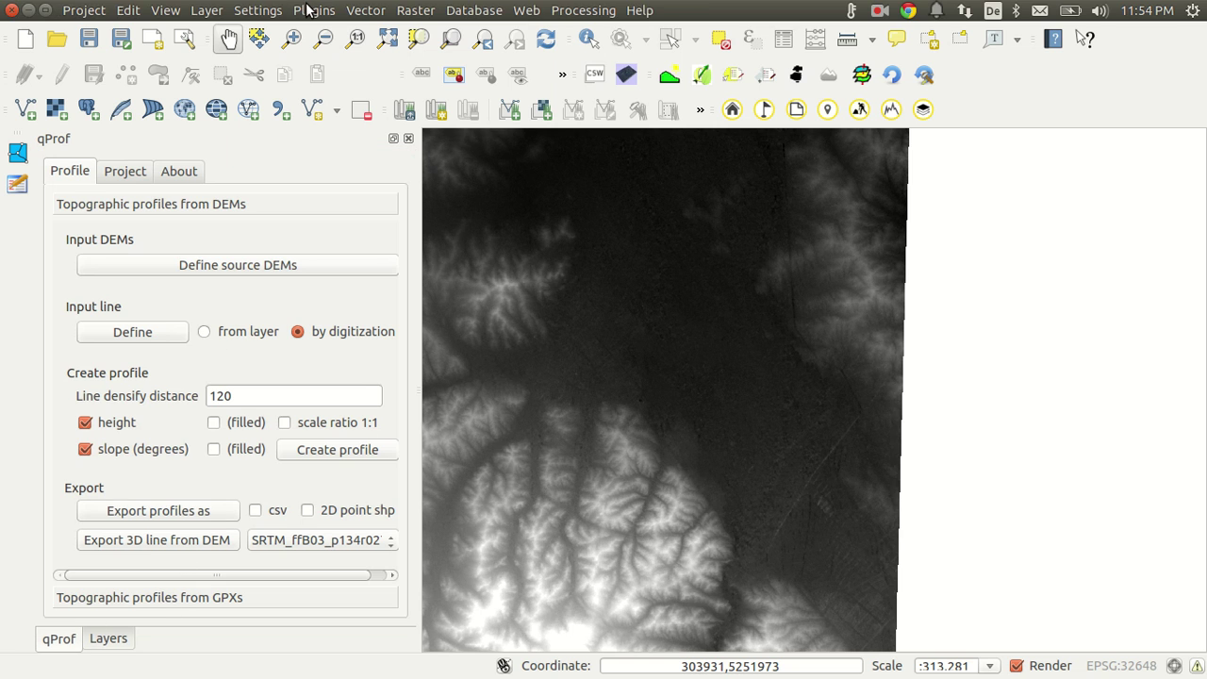
left_click(314, 10)
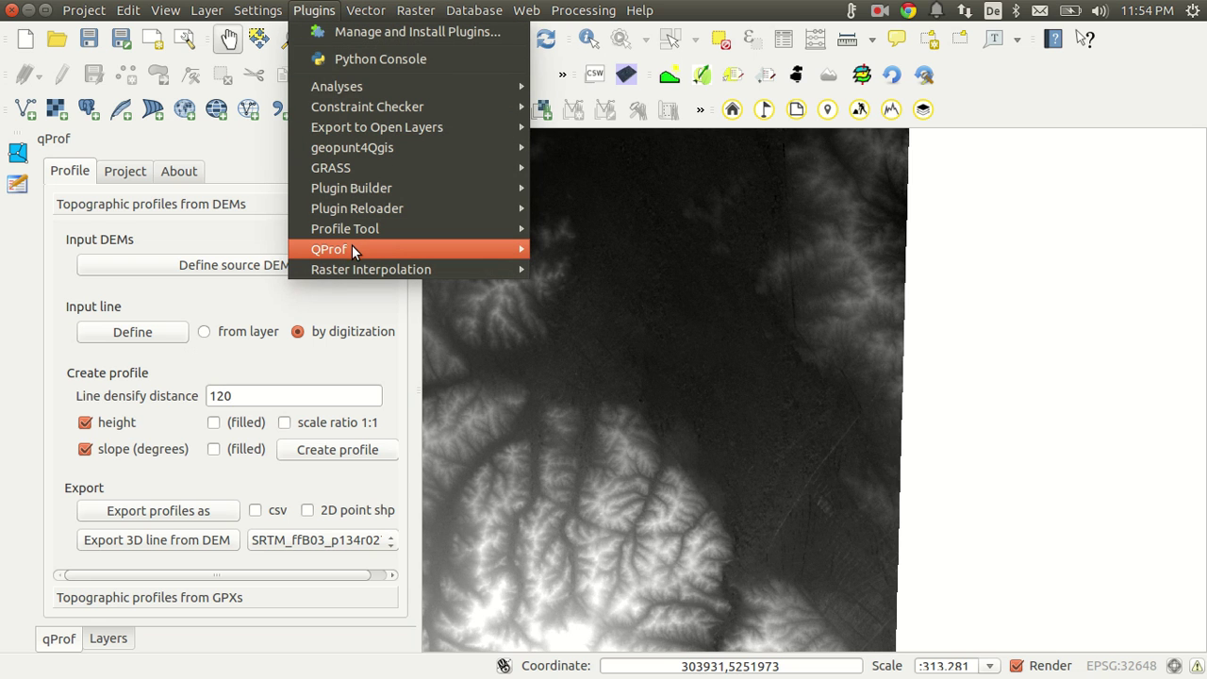
left_click(267, 274)
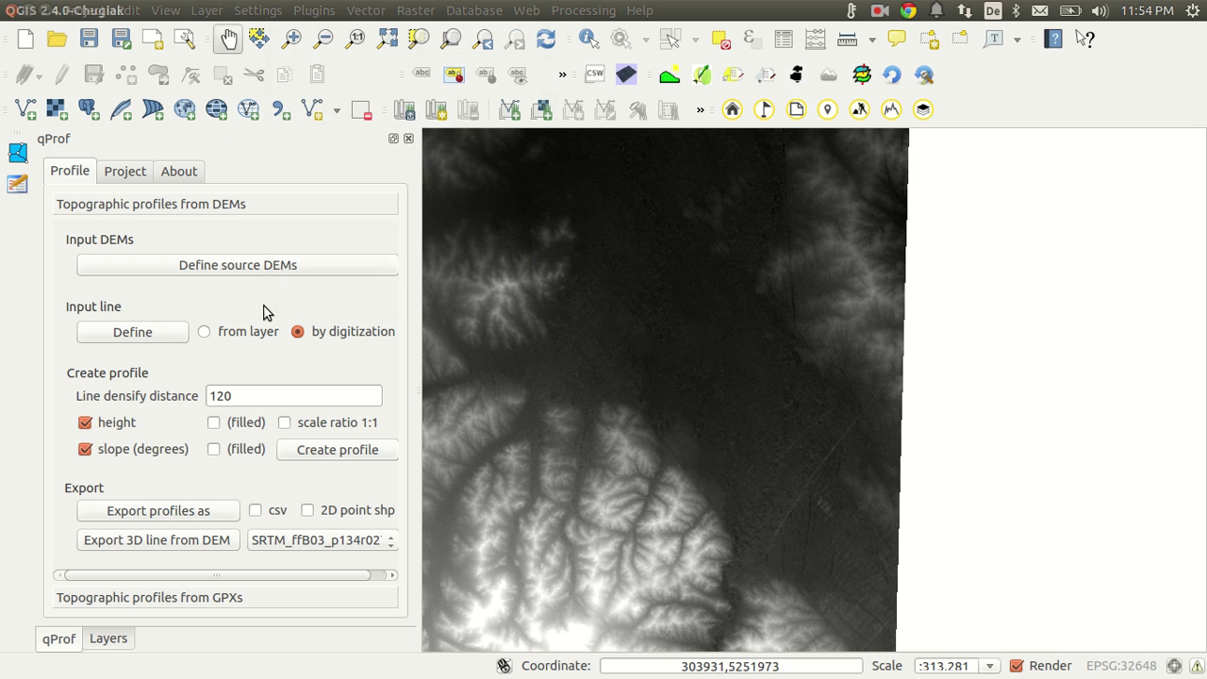
left_click(256, 268)
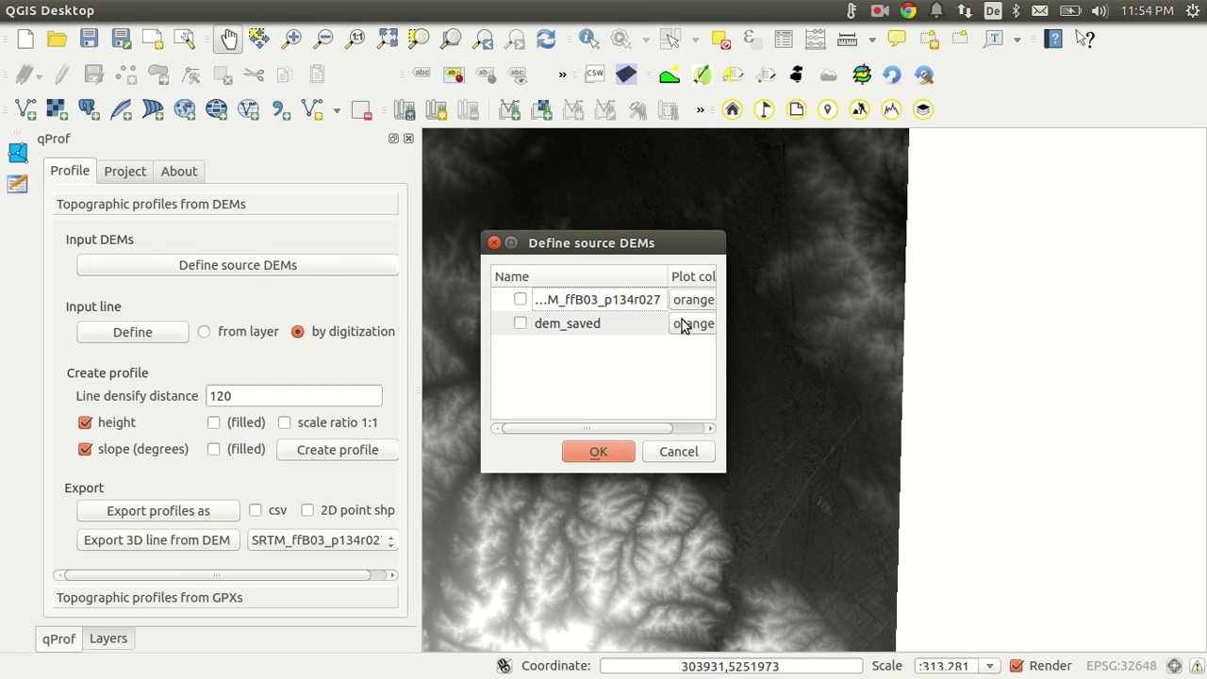
left_click(520, 299)
left_click(519, 324)
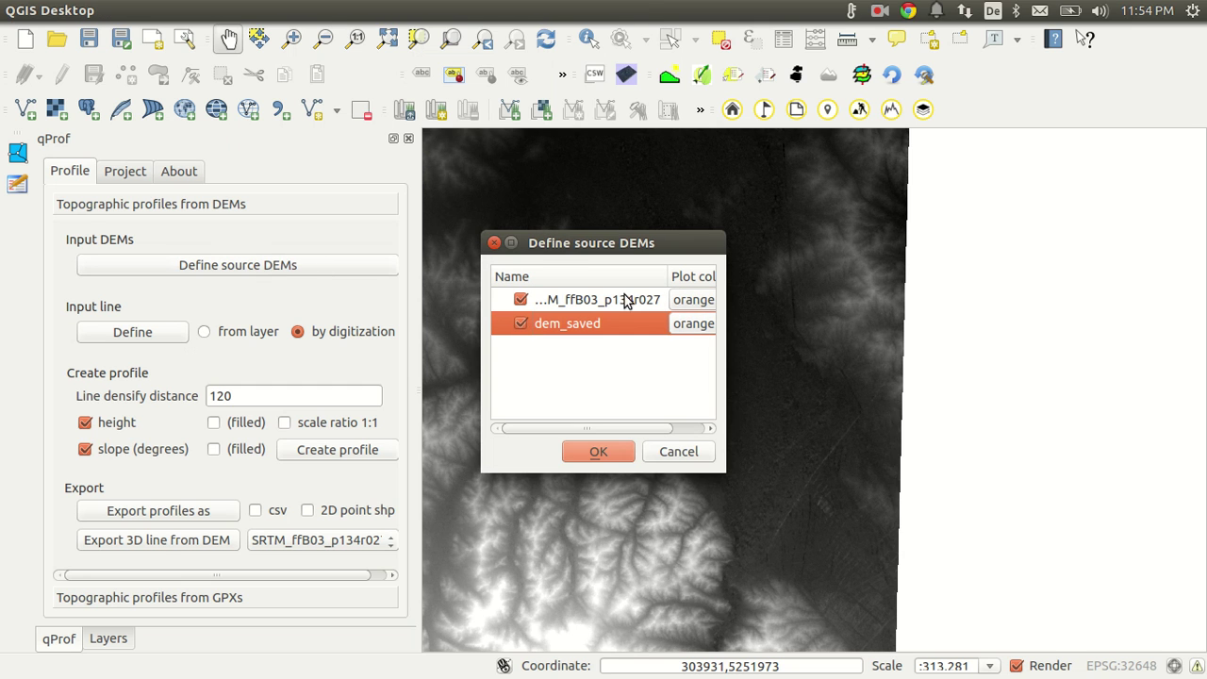
Set SRTM_ffB03_p134r027's plot colour to green.
left_click(708, 303)
left_click(694, 300)
left_click(694, 299)
left_click(683, 319)
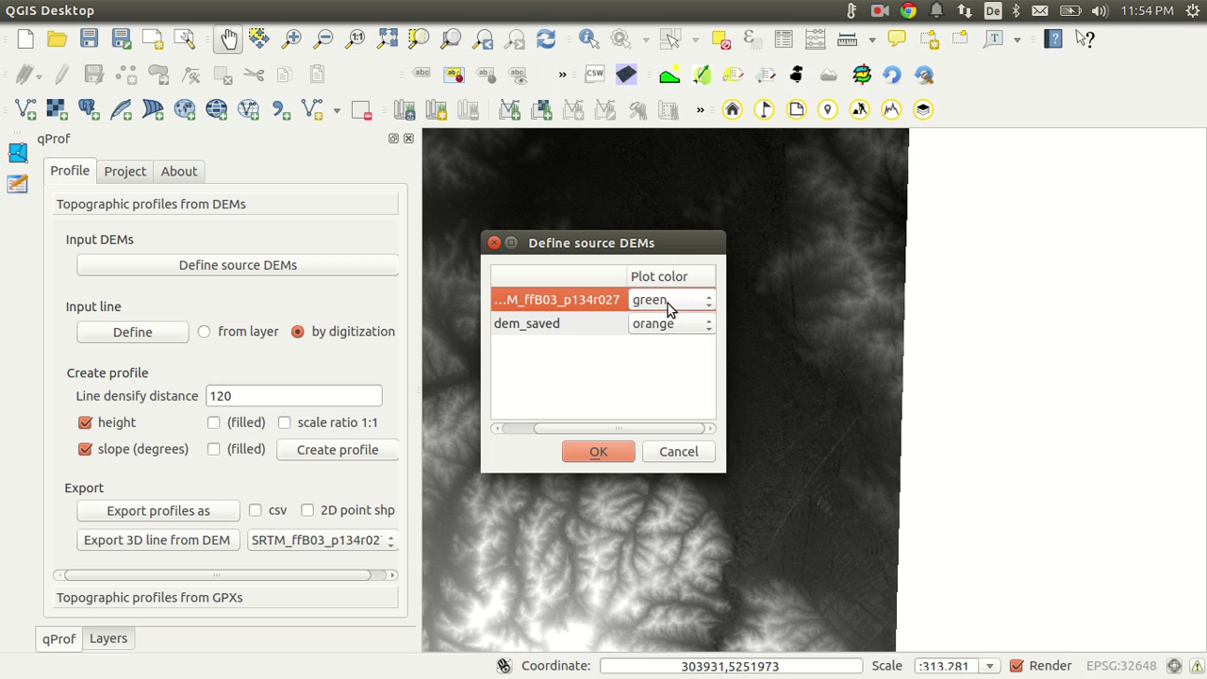
left_click(667, 301)
left_click(668, 302)
Set dem_saved's plot colour to red and confirm the source DEM choices.
left_click(517, 428)
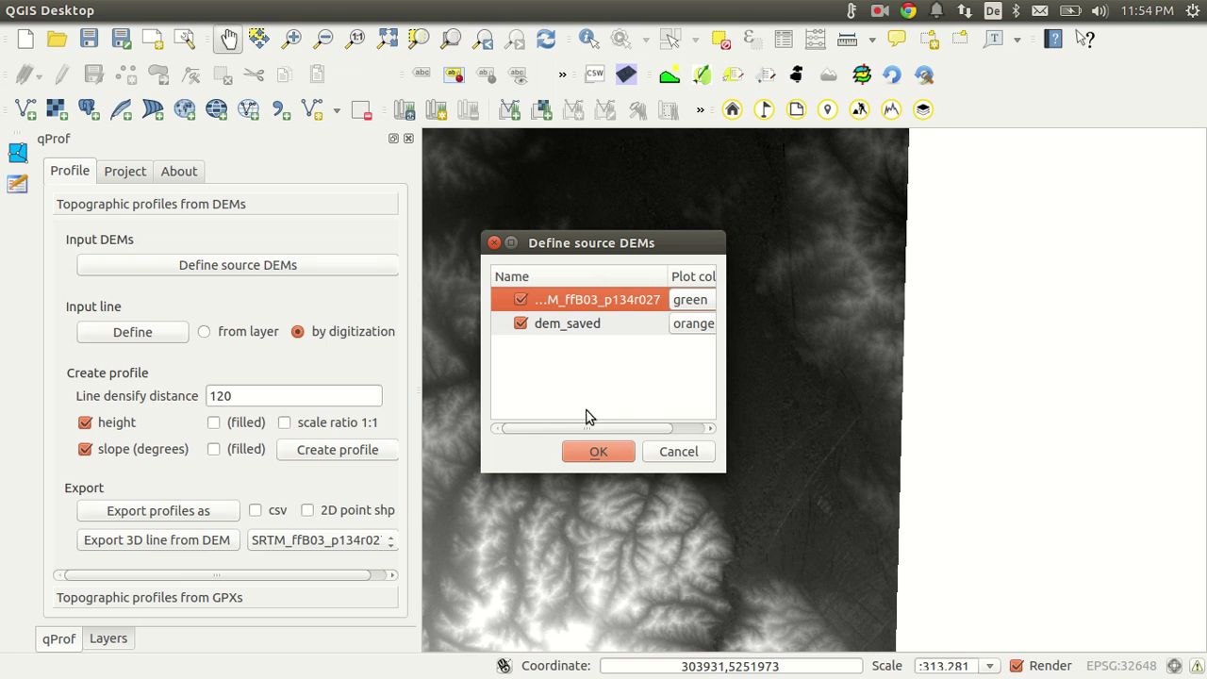
left_click(692, 430)
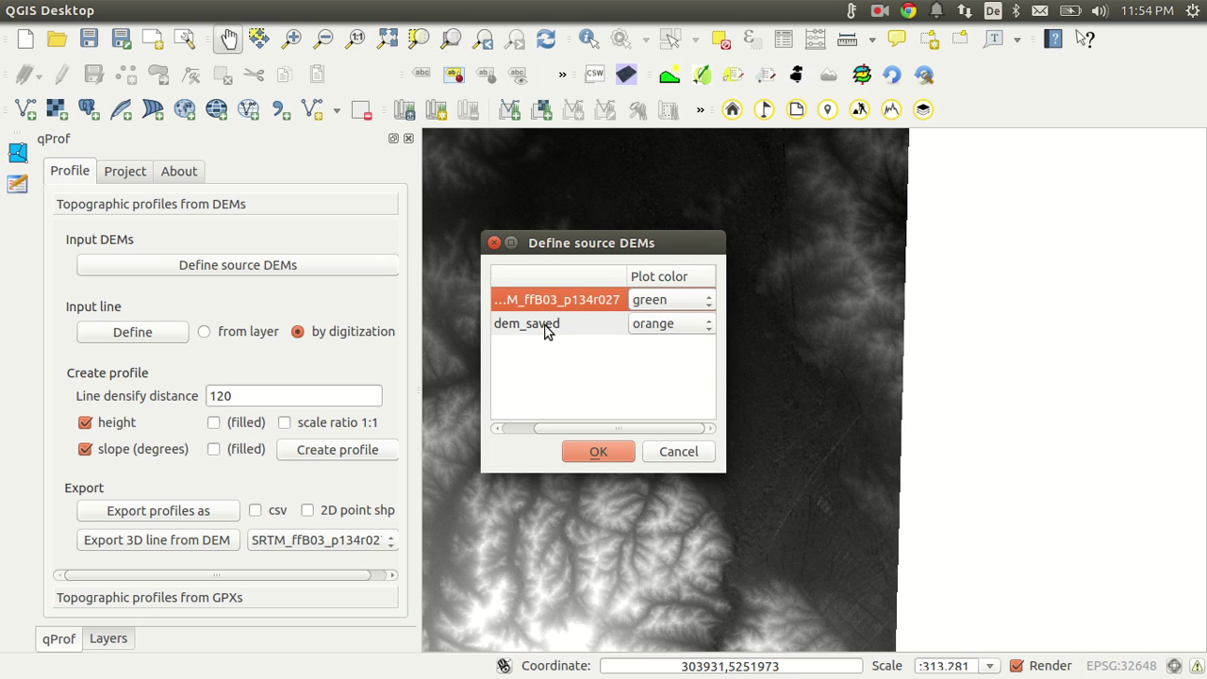
left_click(646, 327)
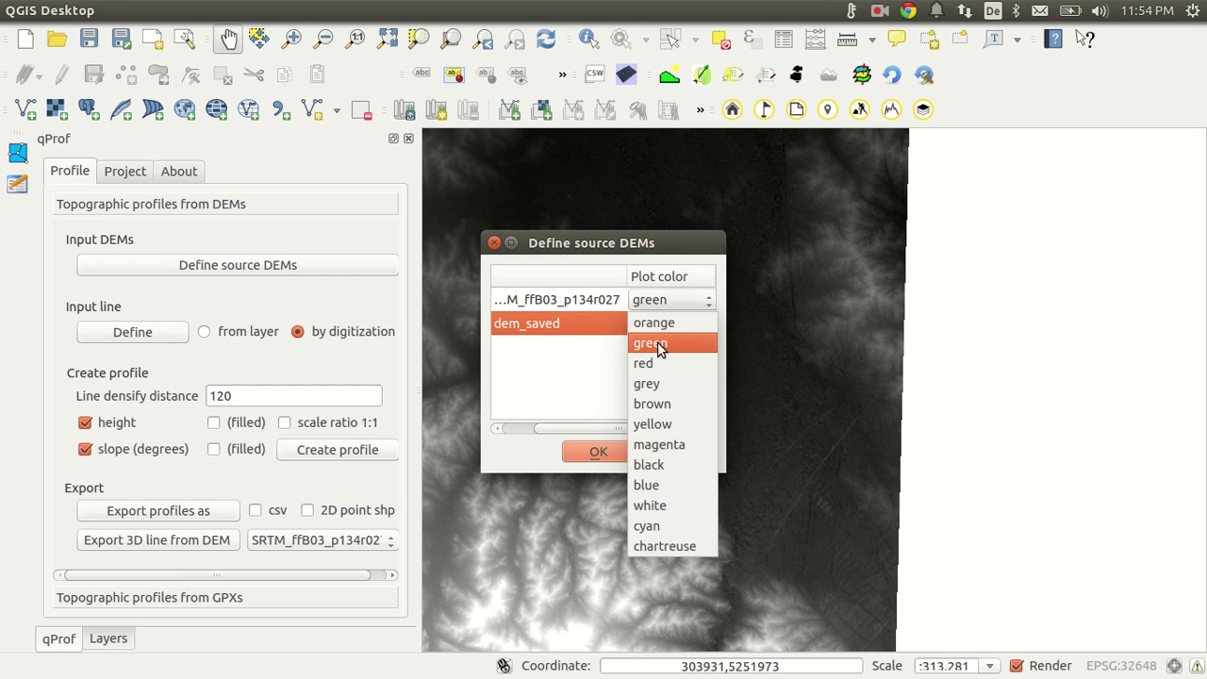
left_click(664, 362)
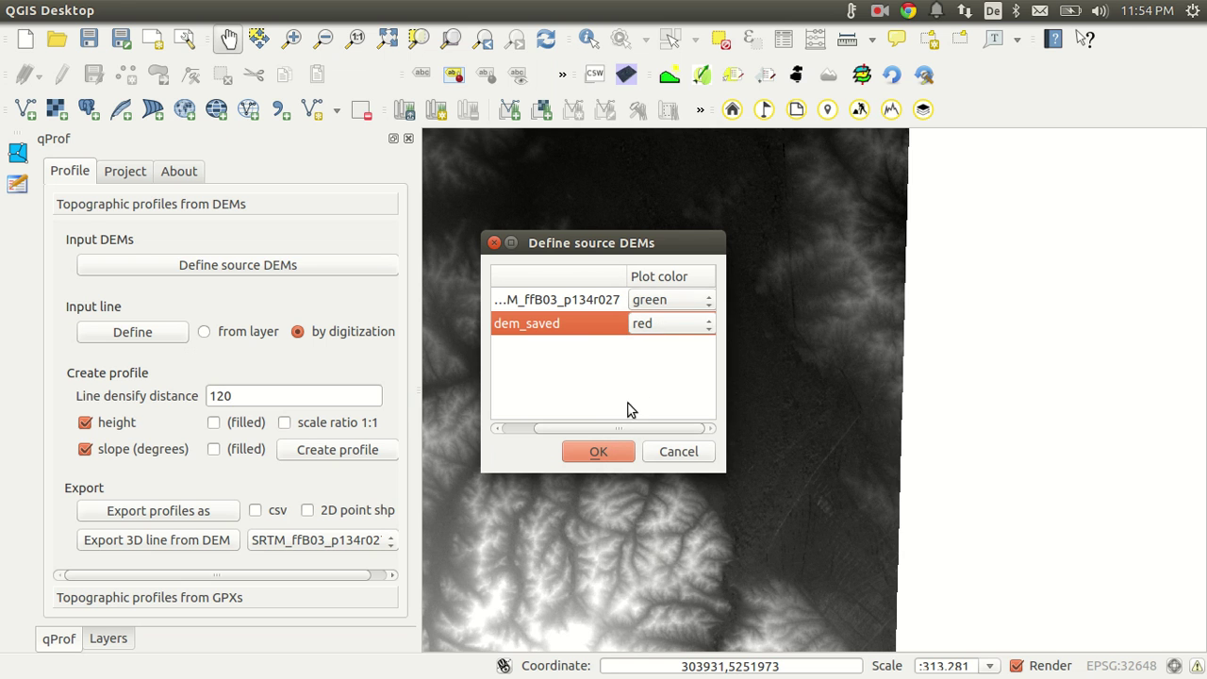
left_click(594, 451)
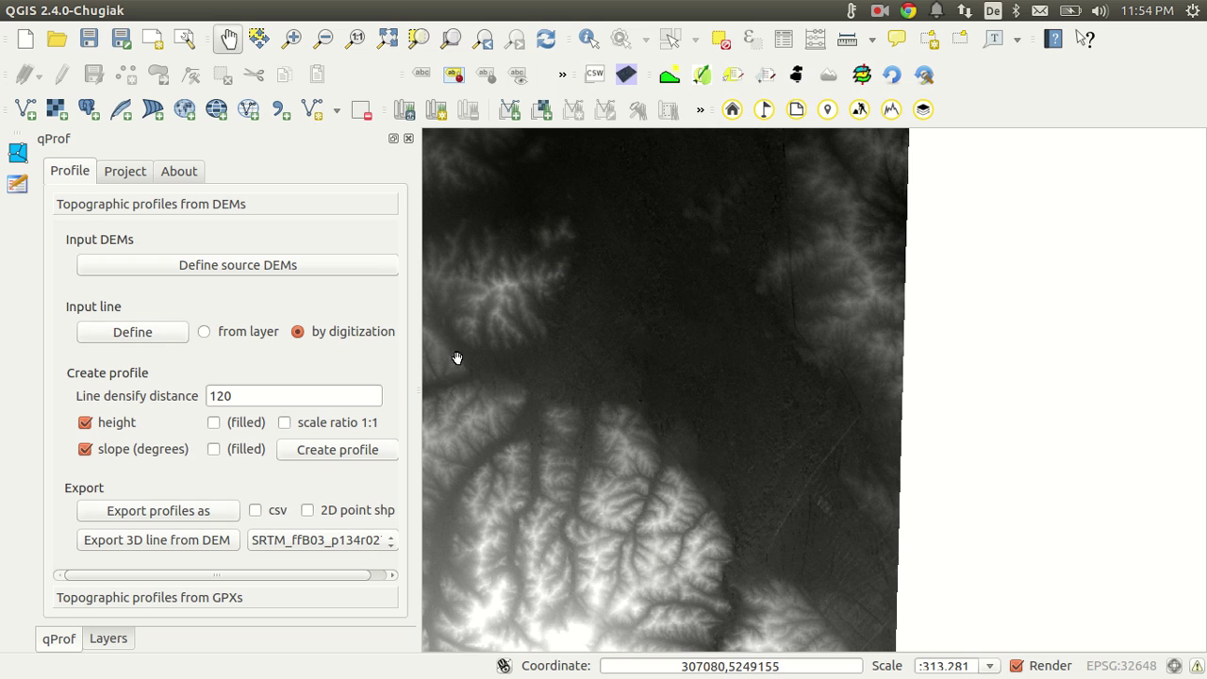
Digitize a seven-vertex curved line from the valley centre to the lower right edge, densify distance 120.
left_click(104, 333)
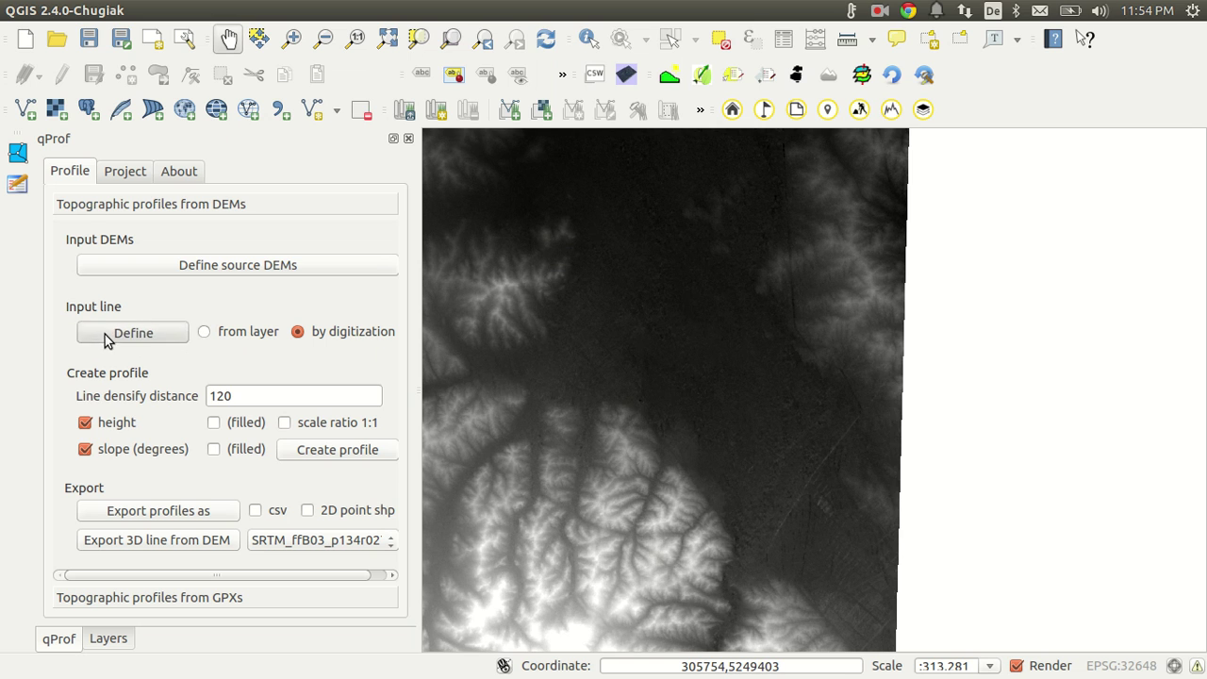
left_click(688, 475)
left_click(719, 466)
left_click(745, 464)
left_click(776, 471)
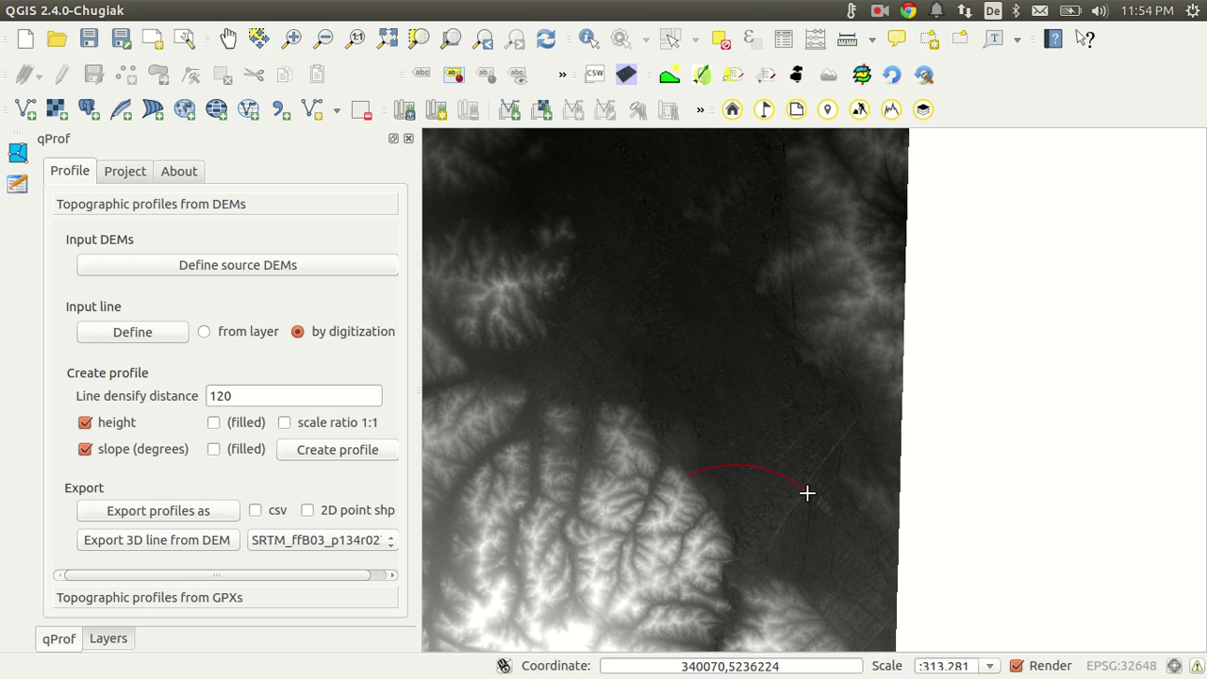
left_click(813, 496)
left_click(839, 528)
left_click(859, 566)
left_click(236, 396)
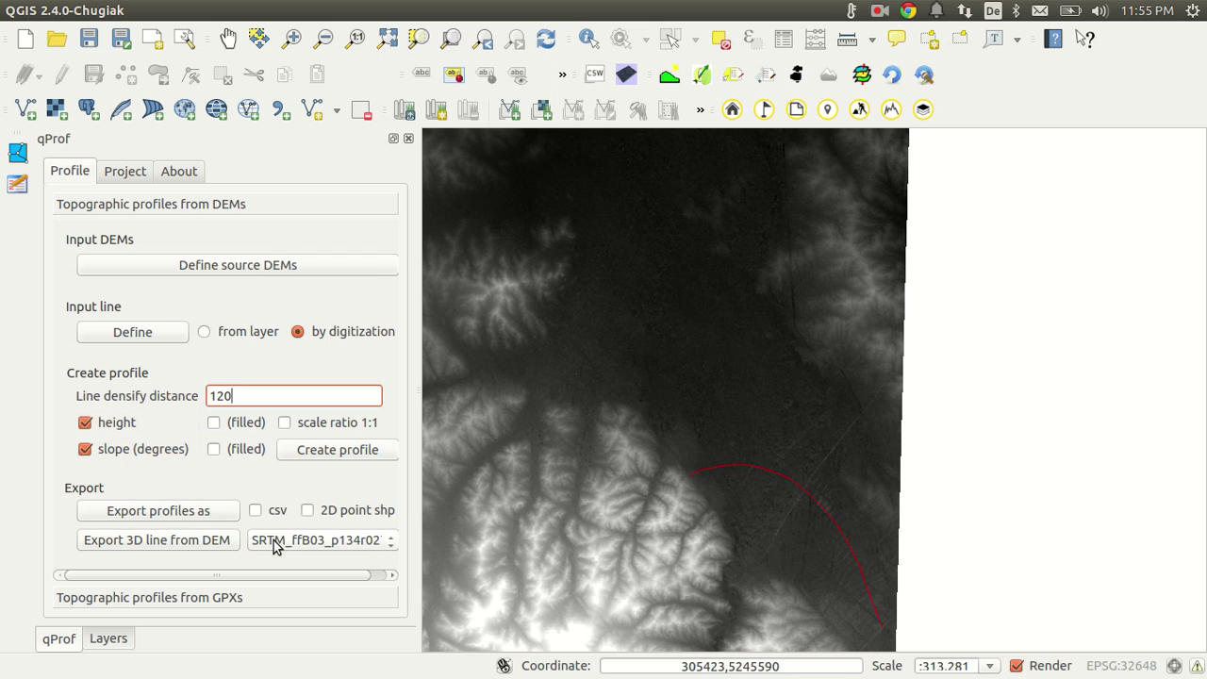
left_click(350, 456)
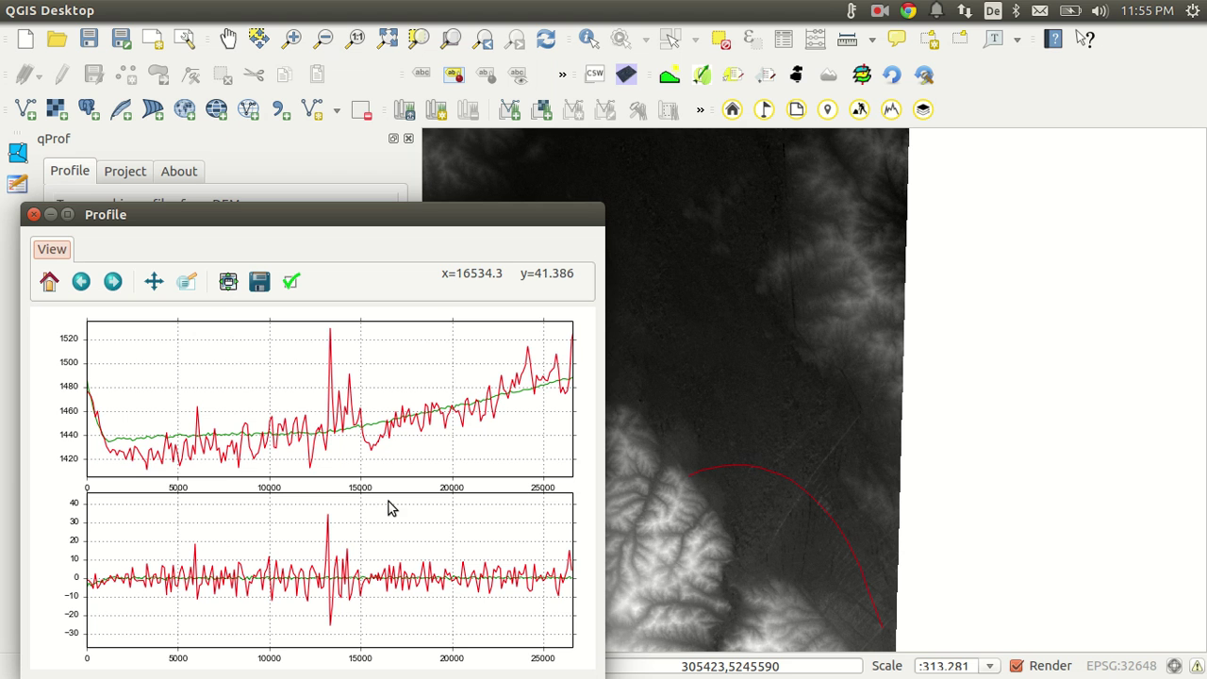
left_click_drag(444, 216, 728, 167)
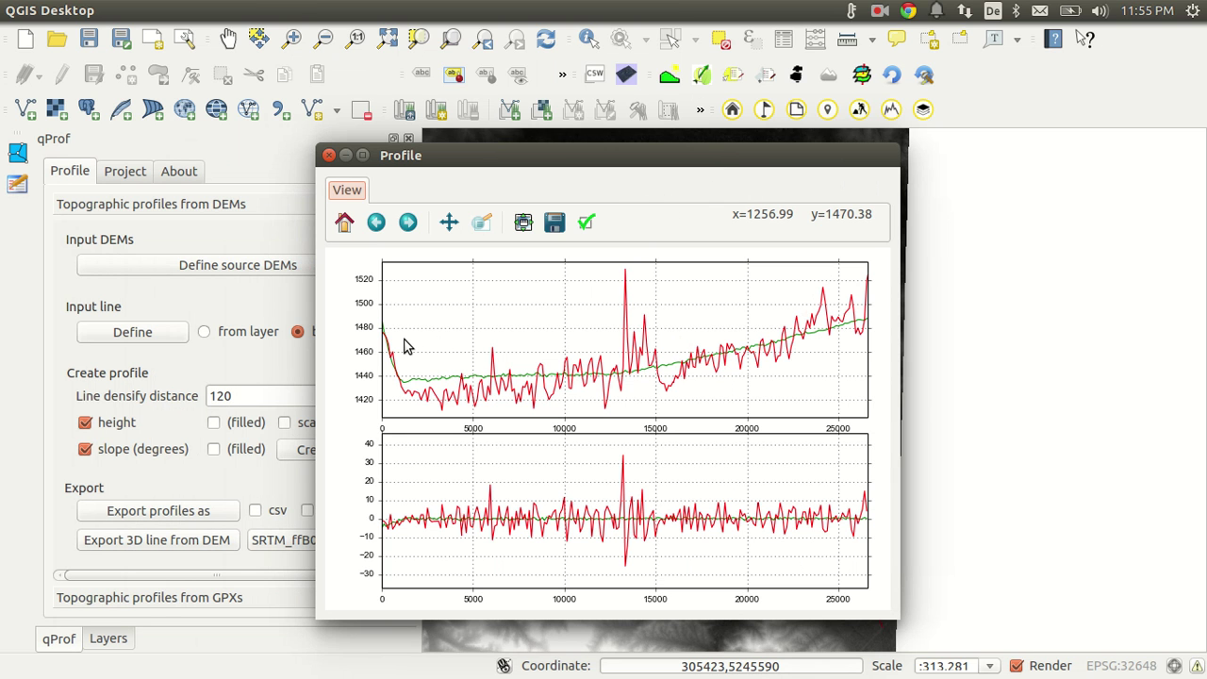
left_click(362, 154)
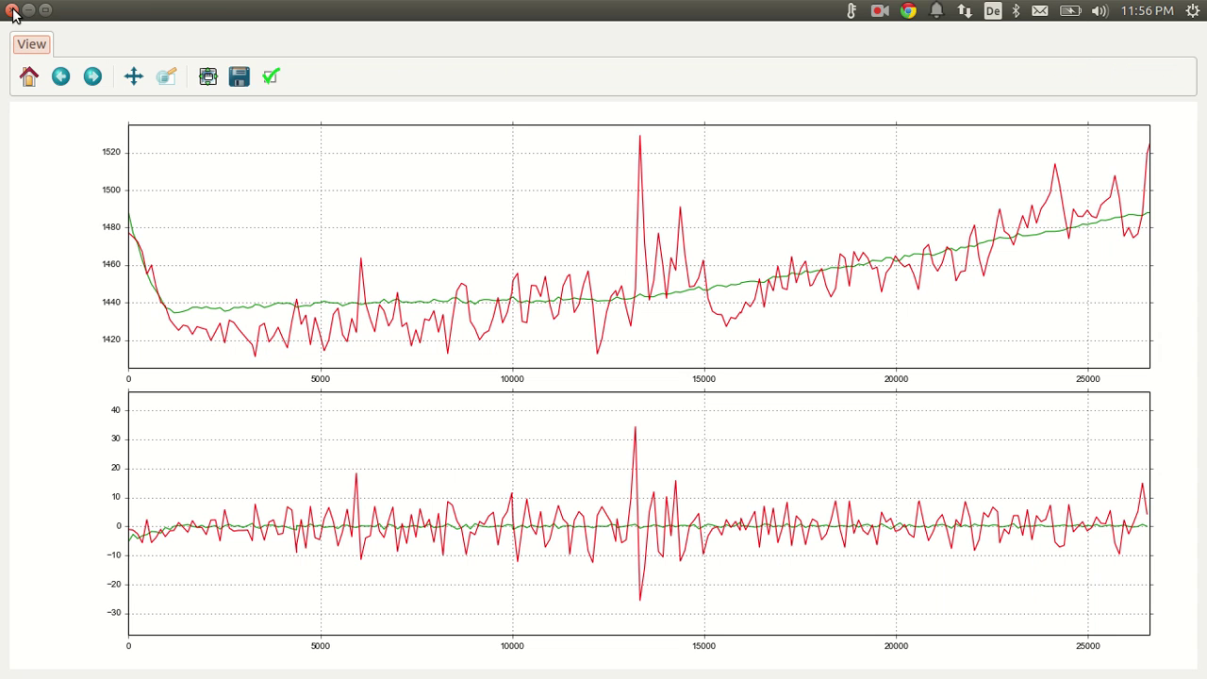
left_click(13, 9)
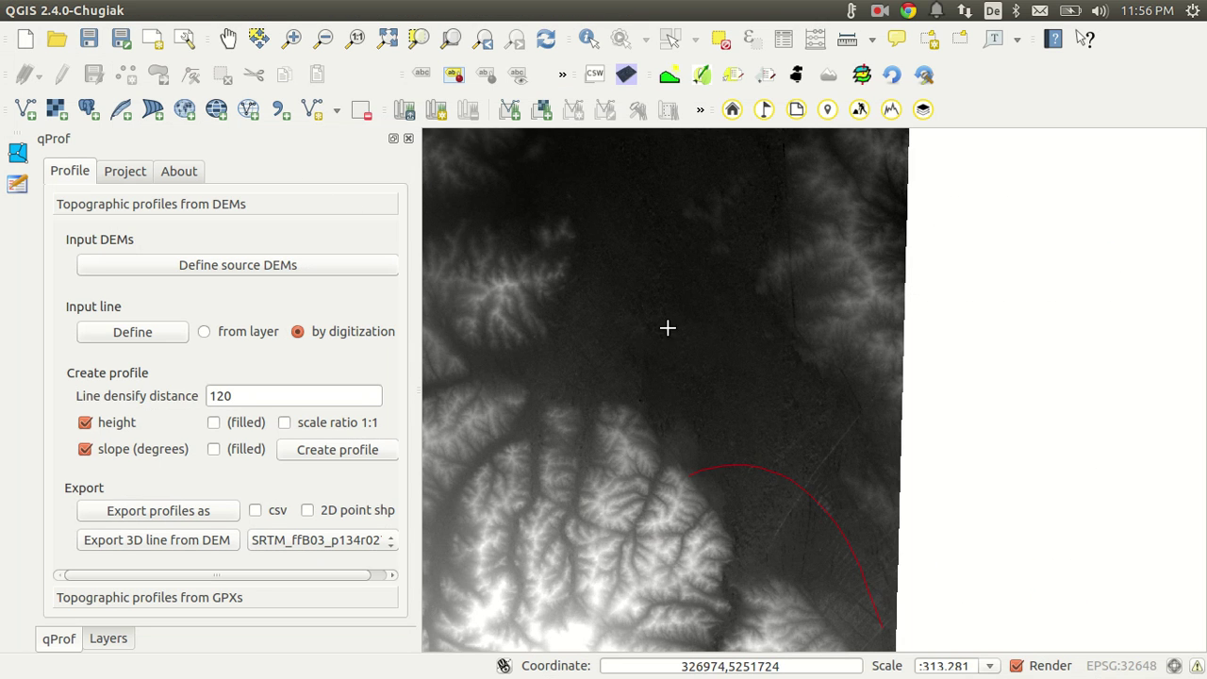
Draw a new straight profile line from west of centre eastward across the dark valley.
left_click(146, 335)
left_click(571, 361)
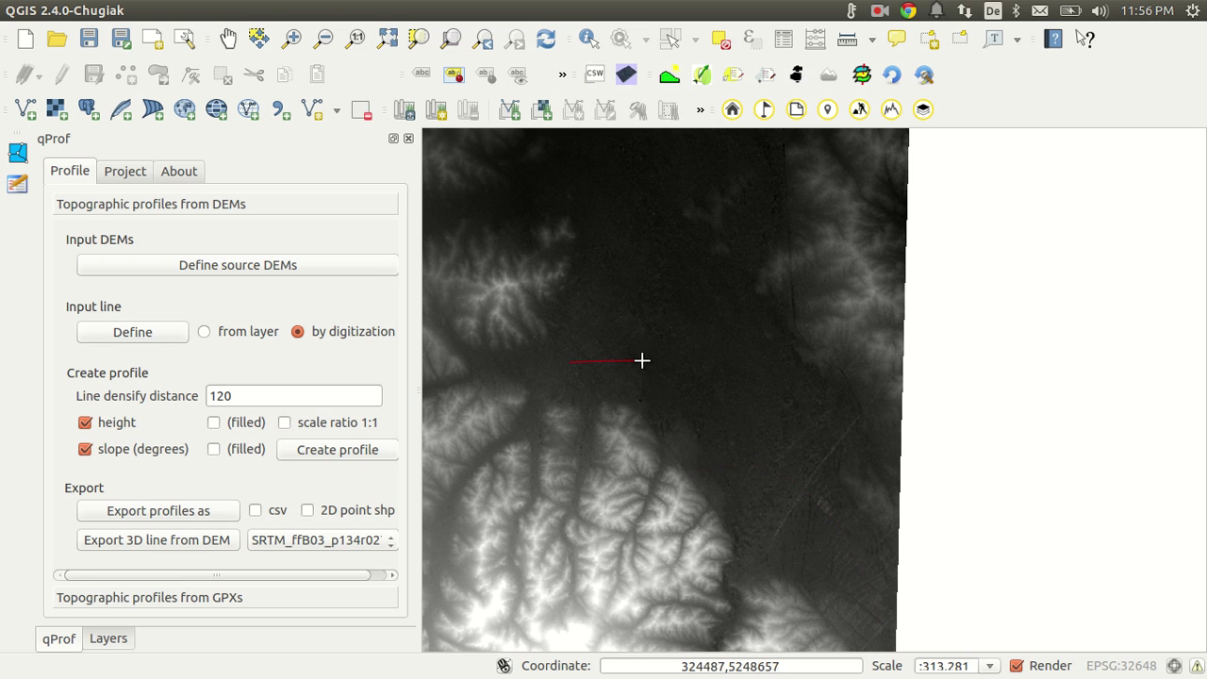
right_click(800, 352)
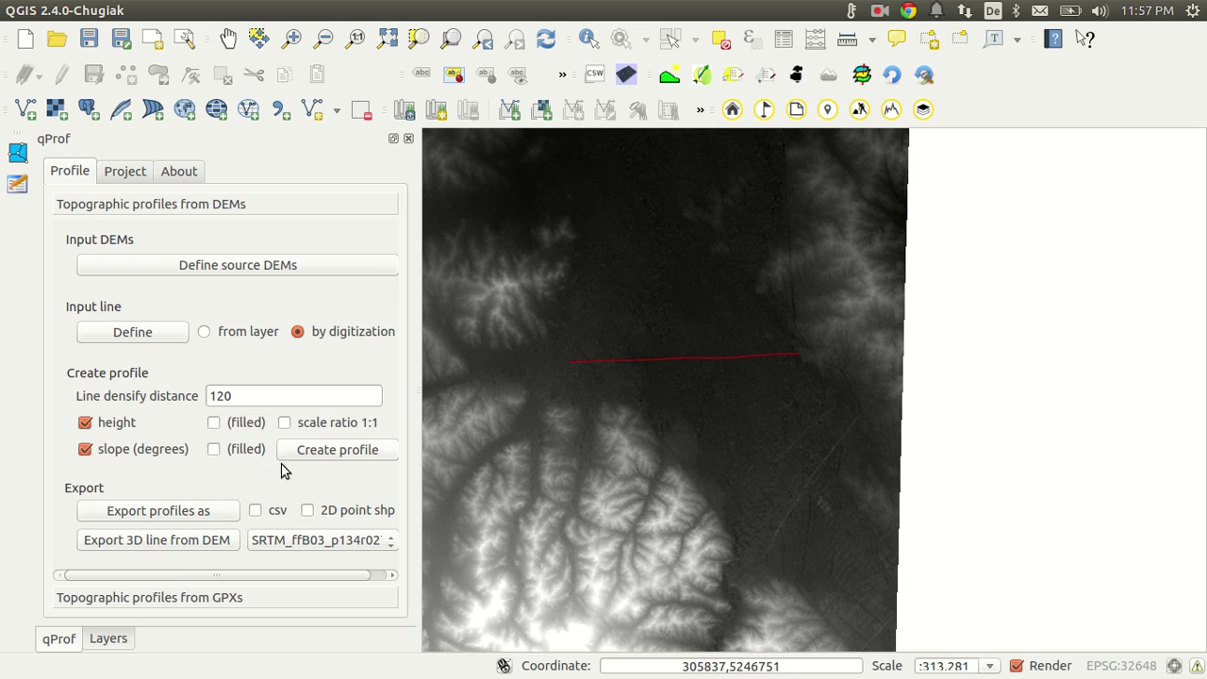
Create height and slope profiles of both DEMs along the straight east–west line.
left_click(356, 452)
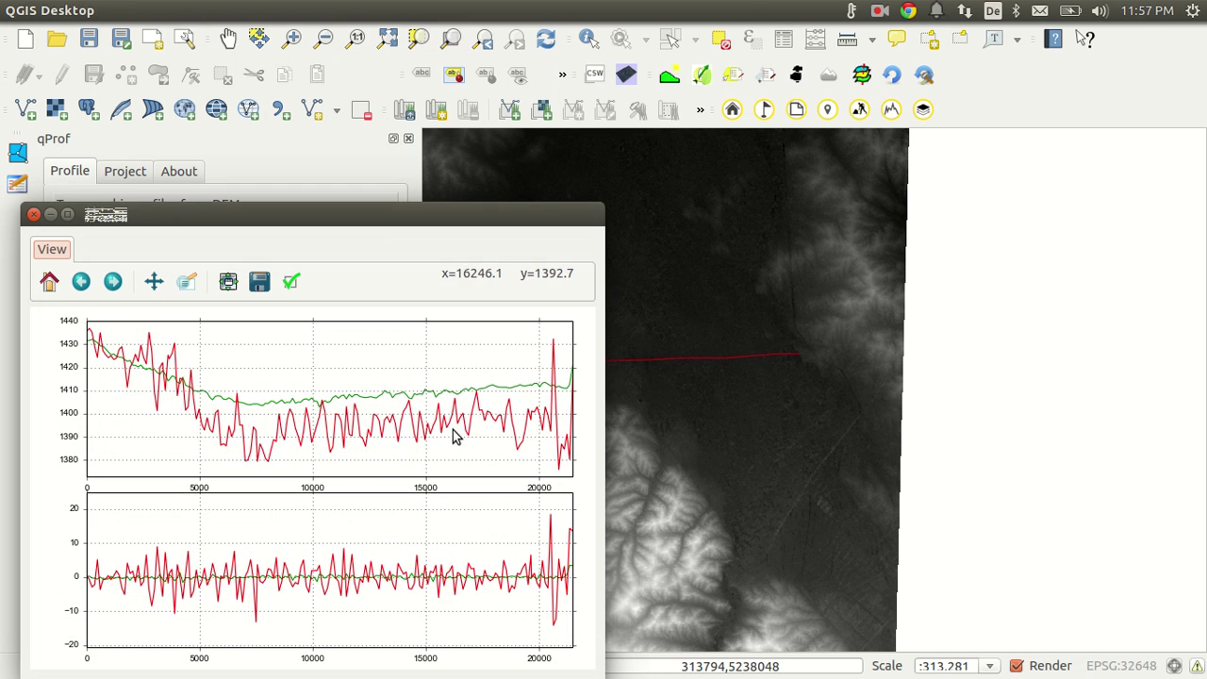